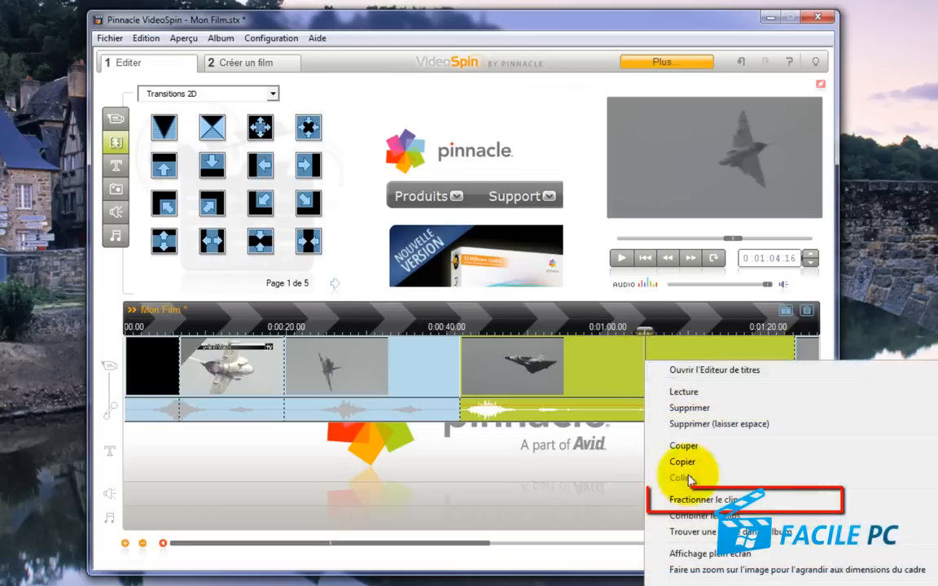
Step: Split the selected timeline clip at the playhead position, 0:01:04.16
left_click(689, 498)
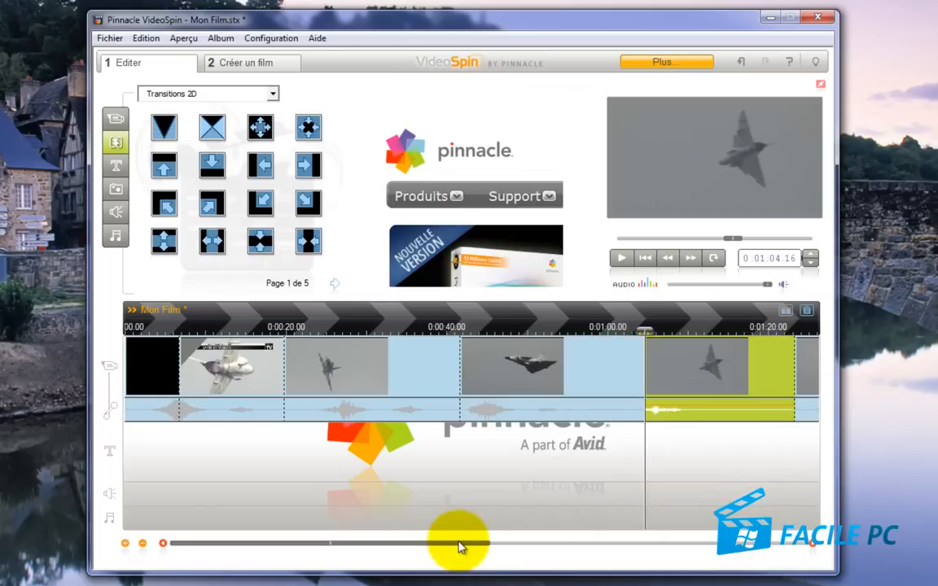
Step: Add the 2D transition with arrows pointing outward horizontally between the black opening clip and the second clip, and play it back
left_click(211, 241)
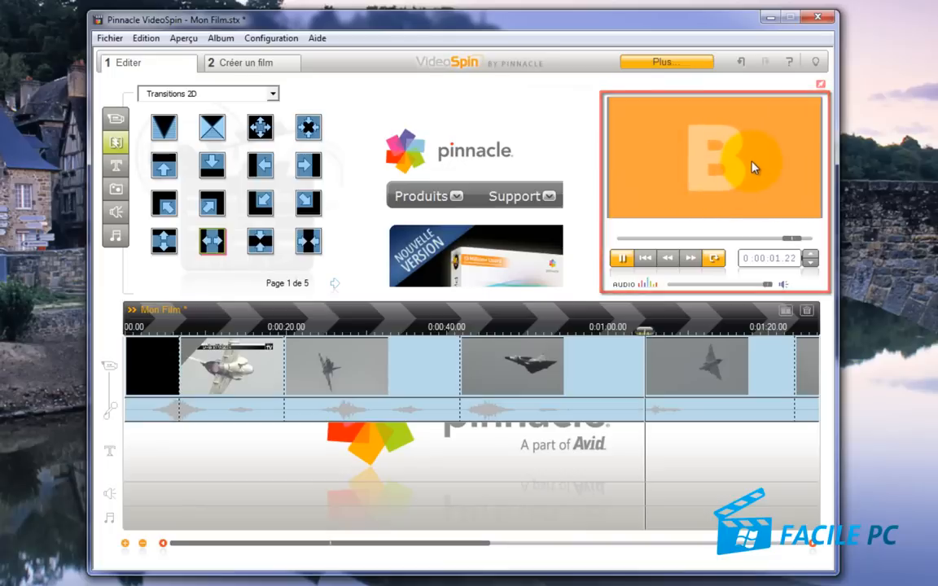
mouse_move(209, 245)
left_mouse_down()
mouse_move(198, 355)
mouse_move(181, 377)
left_mouse_up()
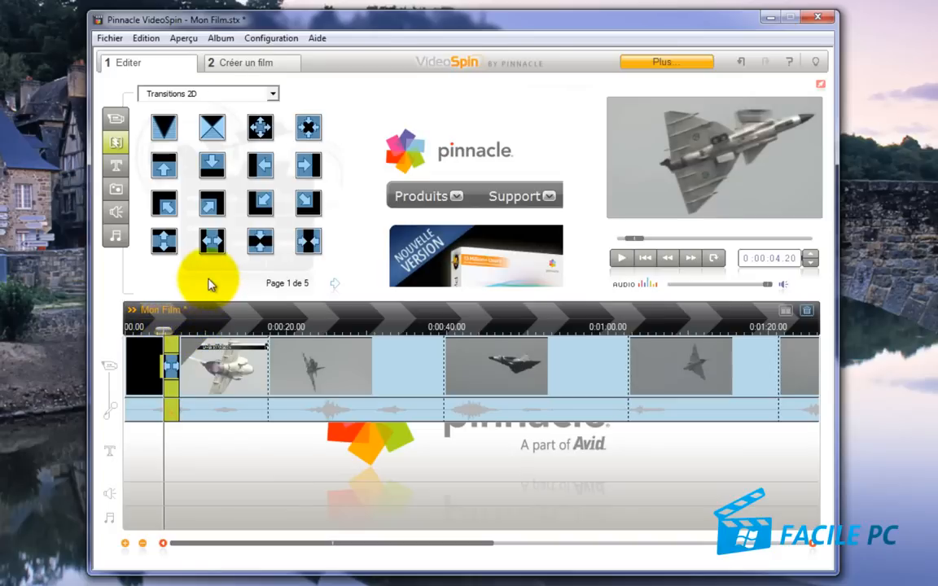
left_click(156, 328)
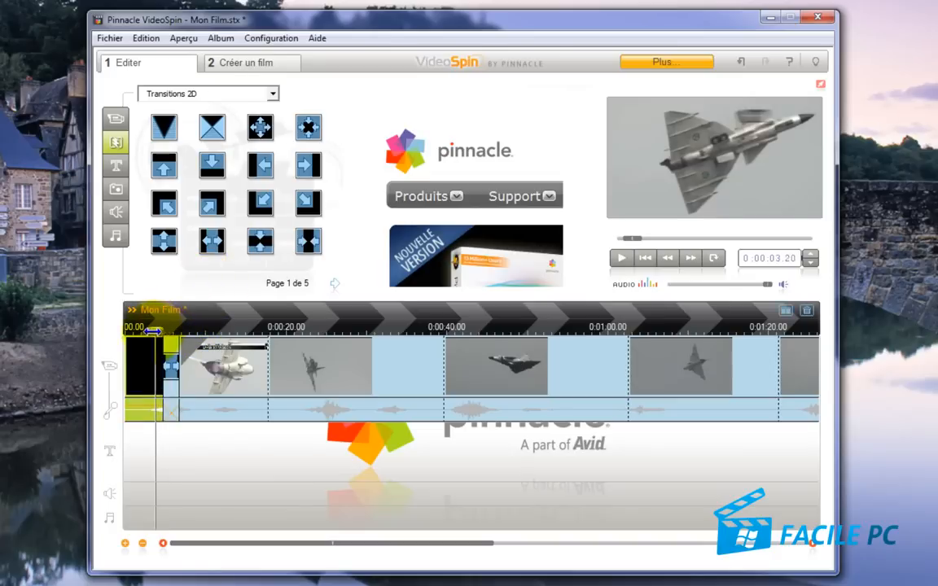
left_click(624, 259)
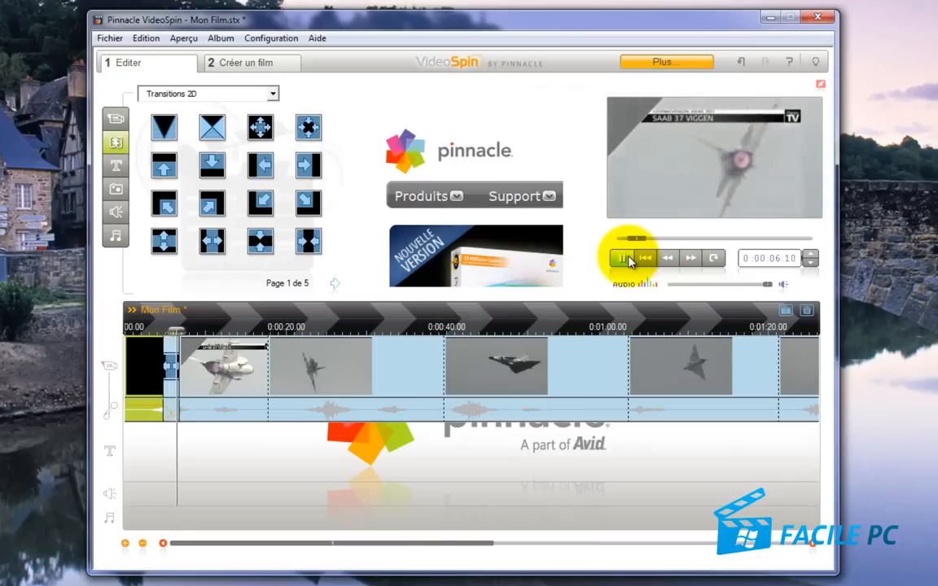
left_click(626, 259)
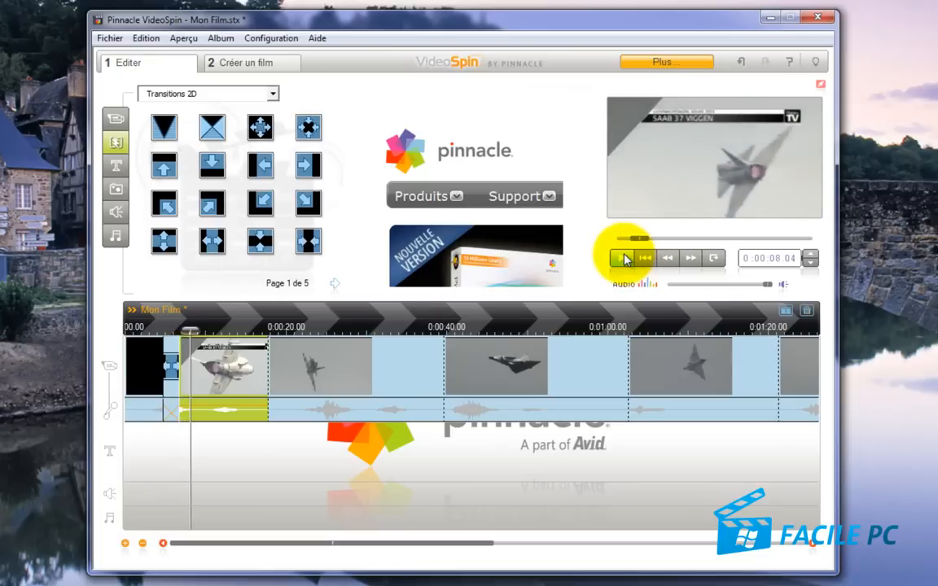
Step: Add the double right-arrow 2D transition from the second transition page between the second and third clips, and preview it
left_click(333, 282)
left_click_drag(304, 252, 310, 171)
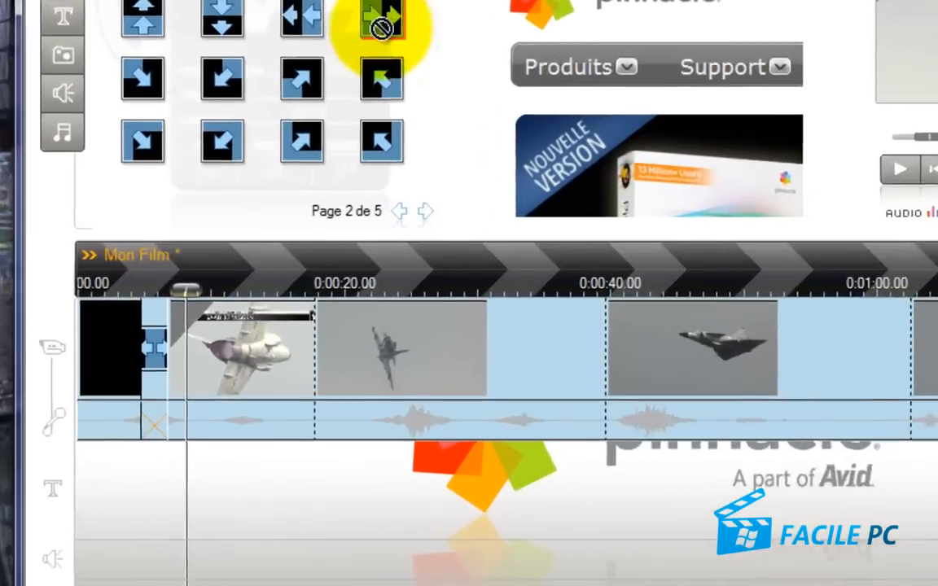
left_click_drag(381, 29, 321, 368)
left_click_drag(294, 286, 268, 285)
left_click(440, 289)
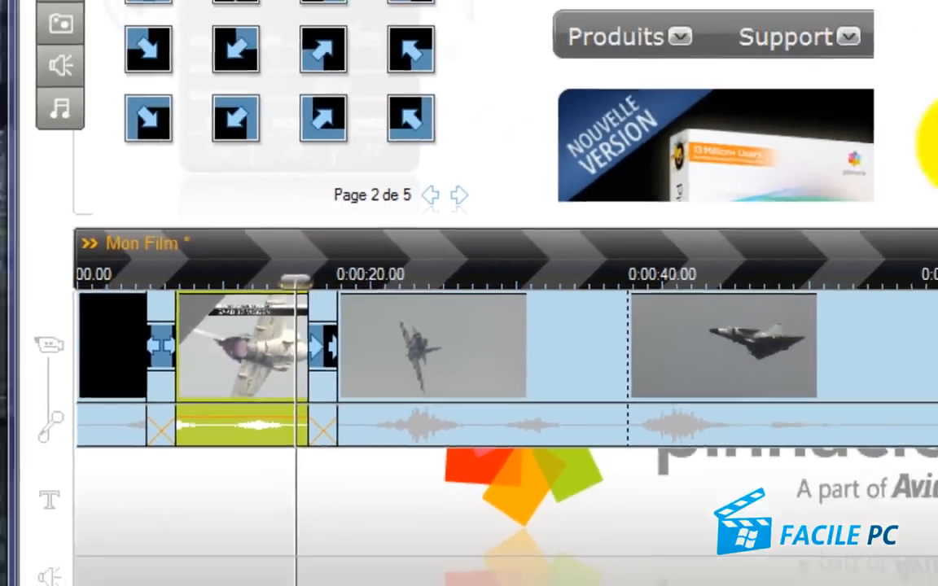
left_click(635, 261)
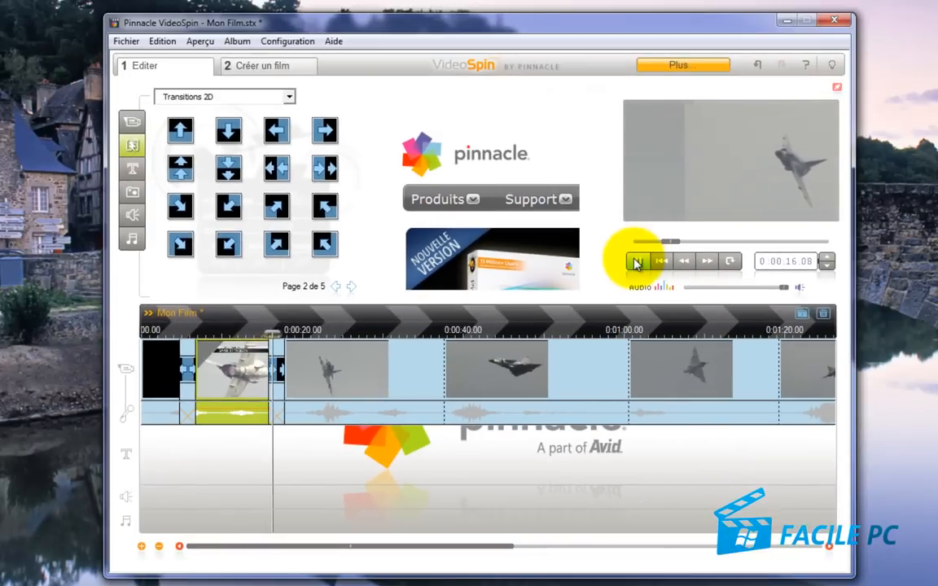
Step: Insert the horizontal-bar staircase transition from page 3 between the third and fourth clips, and play it back
left_click_drag(251, 324, 445, 313)
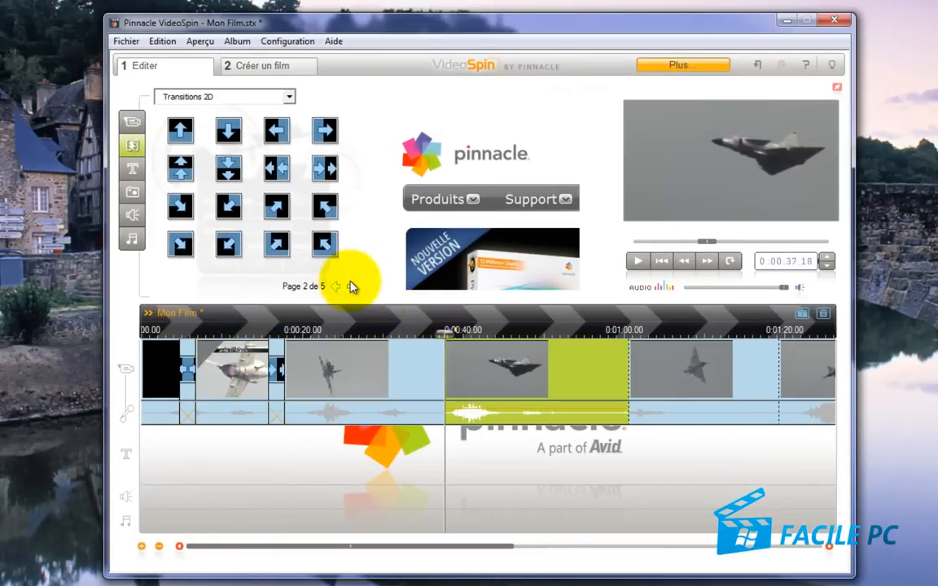
left_click(352, 287)
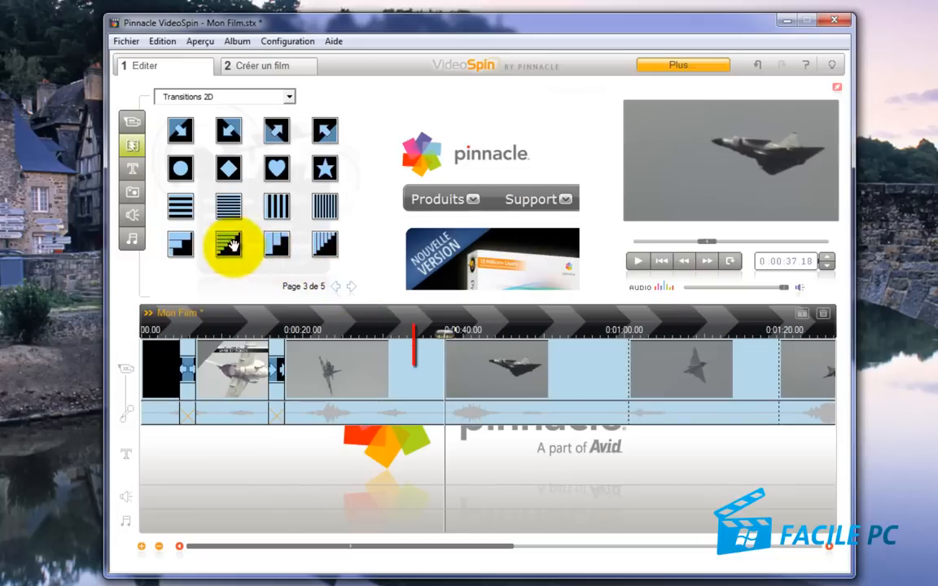
left_click_drag(229, 245, 422, 333)
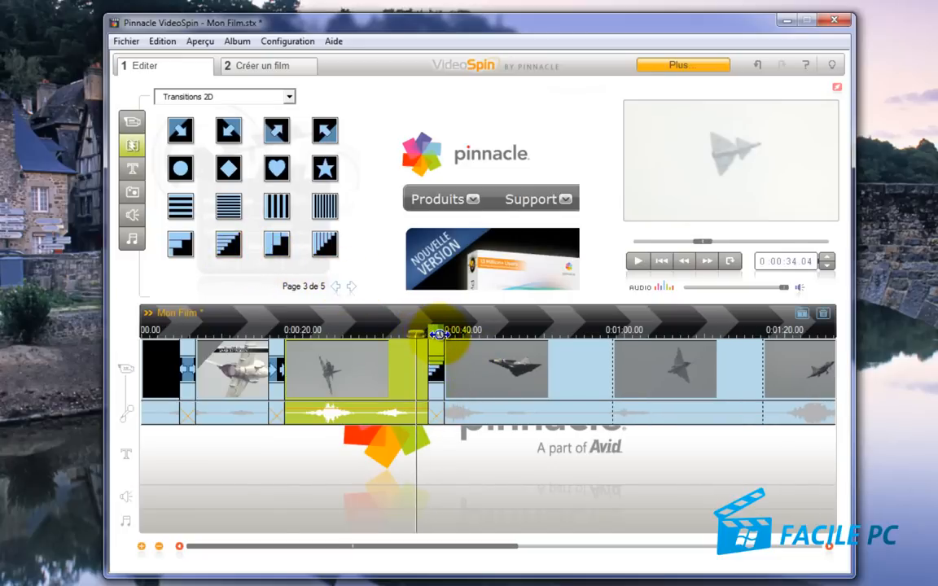
left_click(640, 261)
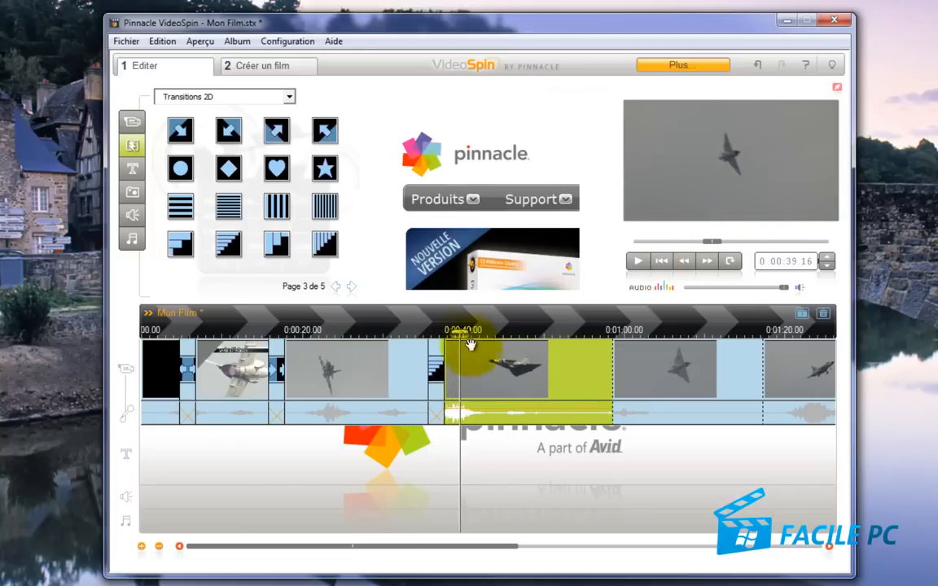
Step: Insert the small checkered-pattern transition from page 4 between the fourth and fifth clips, and preview the cut
left_click(613, 334)
left_click(352, 286)
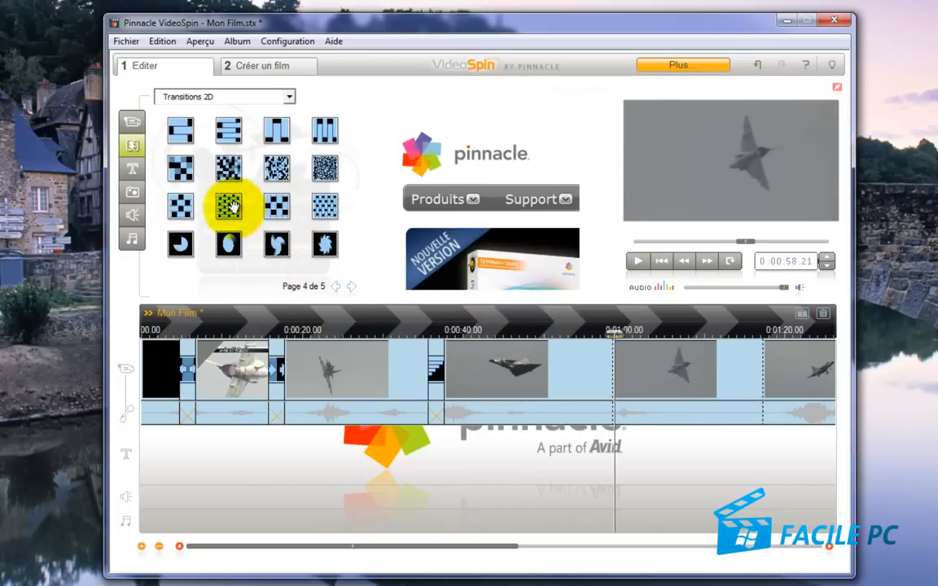
left_click_drag(229, 206, 619, 375)
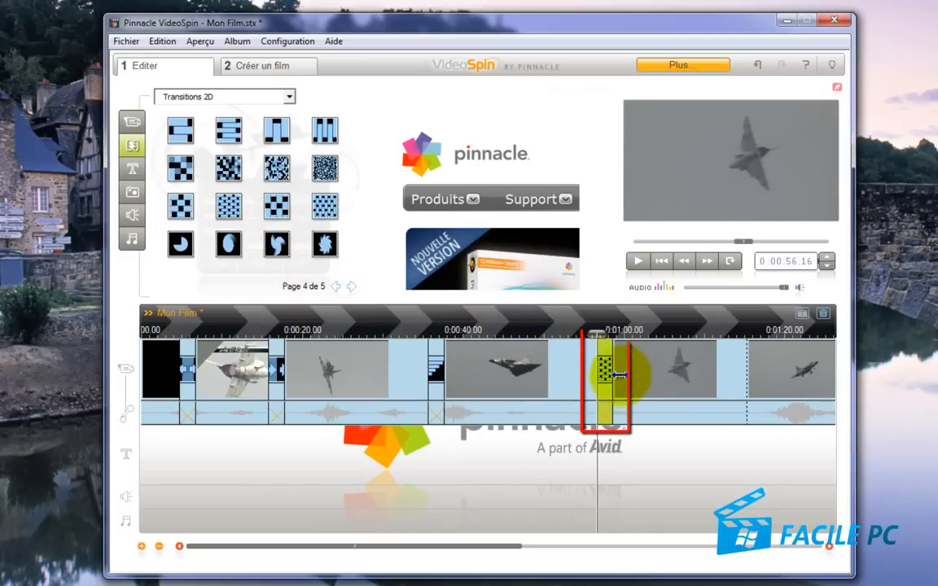
left_click_drag(601, 334, 592, 330)
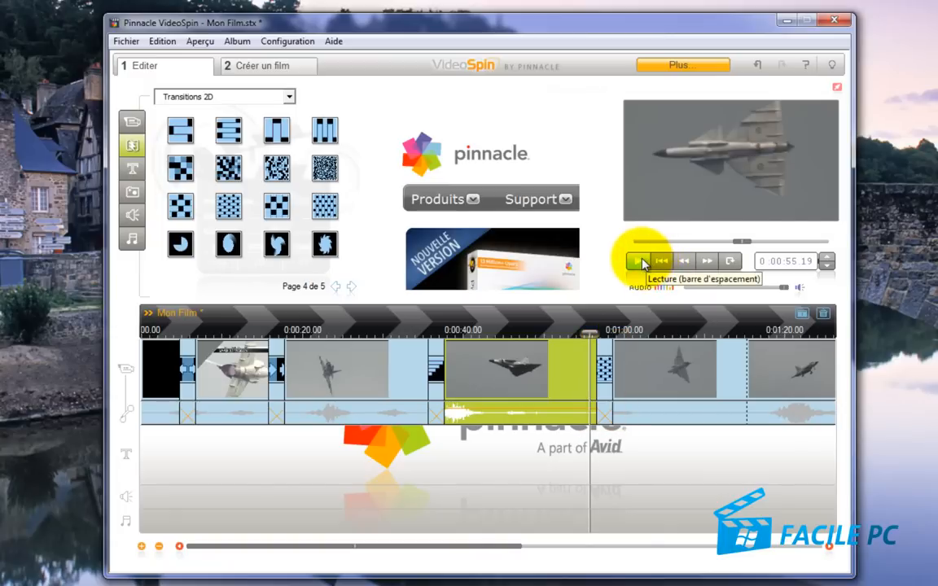
left_click(641, 262)
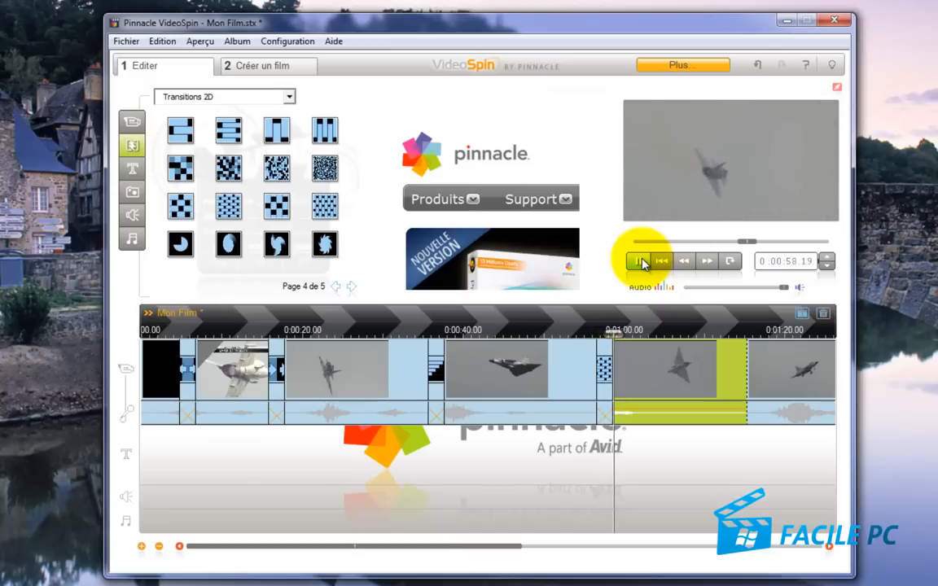
left_click(641, 262)
Step: Place the horizontal-stripes transition from page 5 between the last two clips of the film, and play it back
left_click_drag(620, 330, 747, 332)
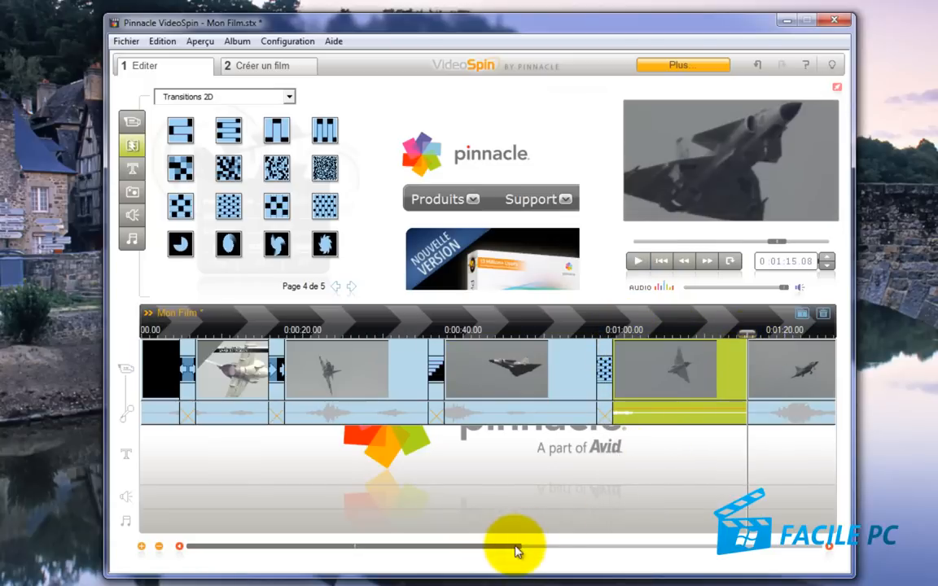
left_click_drag(513, 547, 668, 553)
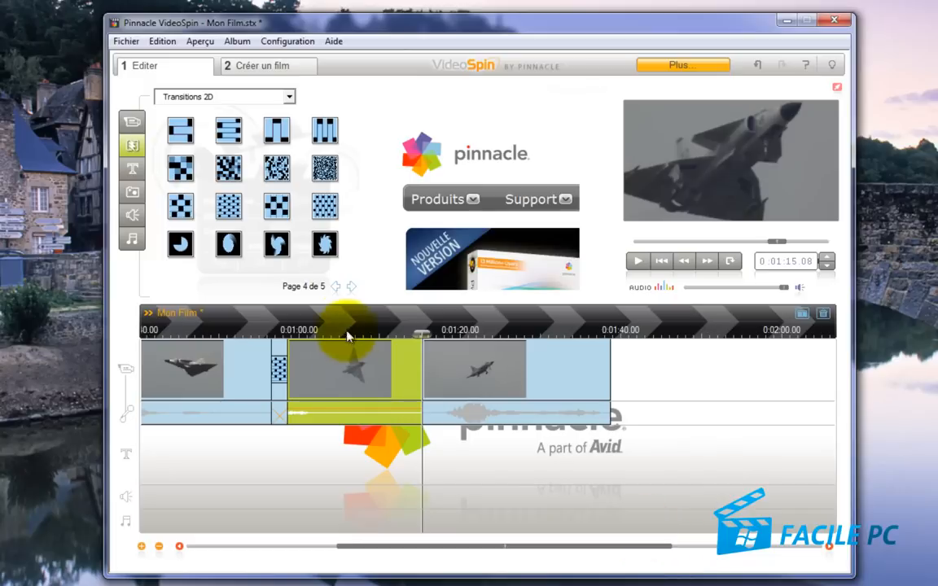
left_click(351, 287)
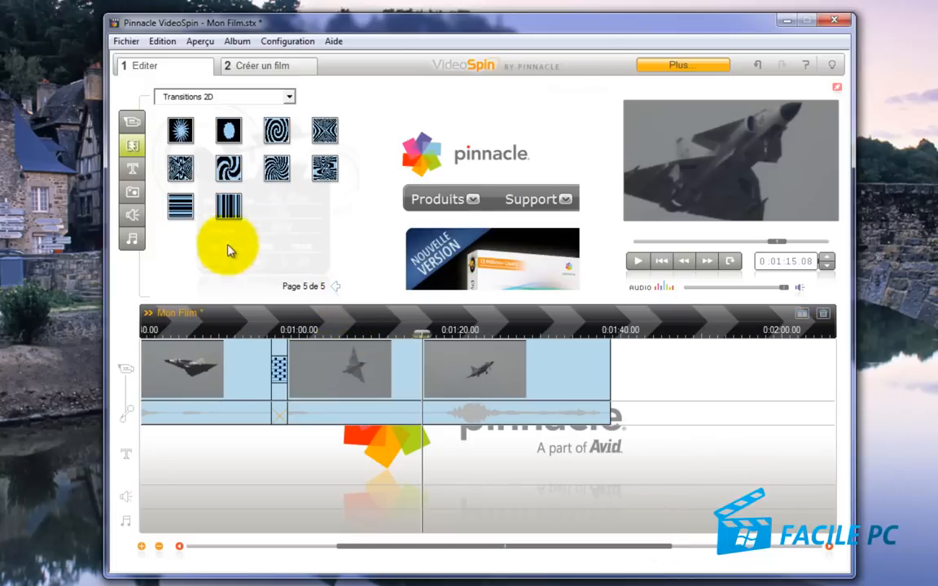
mouse_move(180, 206)
left_mouse_down()
mouse_move(440, 342)
mouse_move(432, 368)
left_mouse_up()
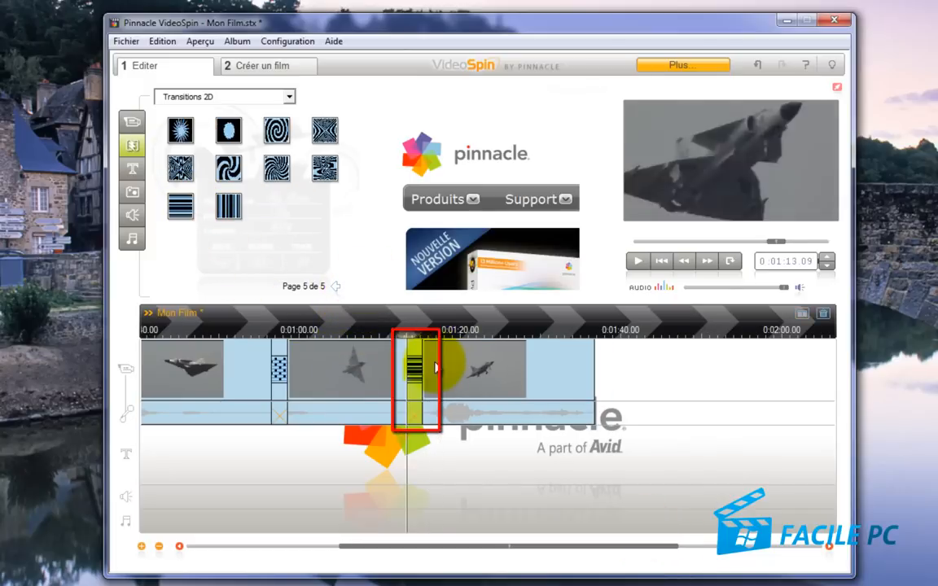
left_click(640, 262)
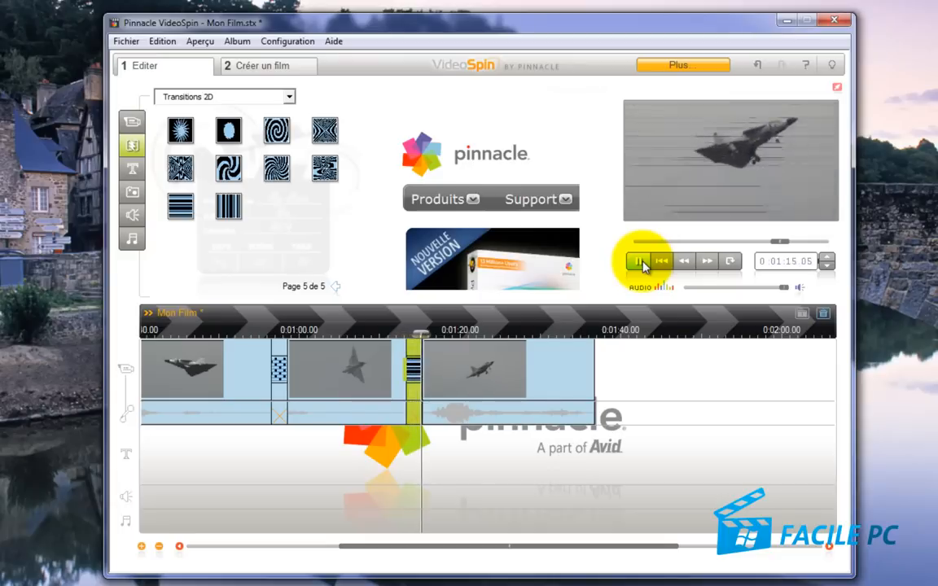
left_click(645, 266)
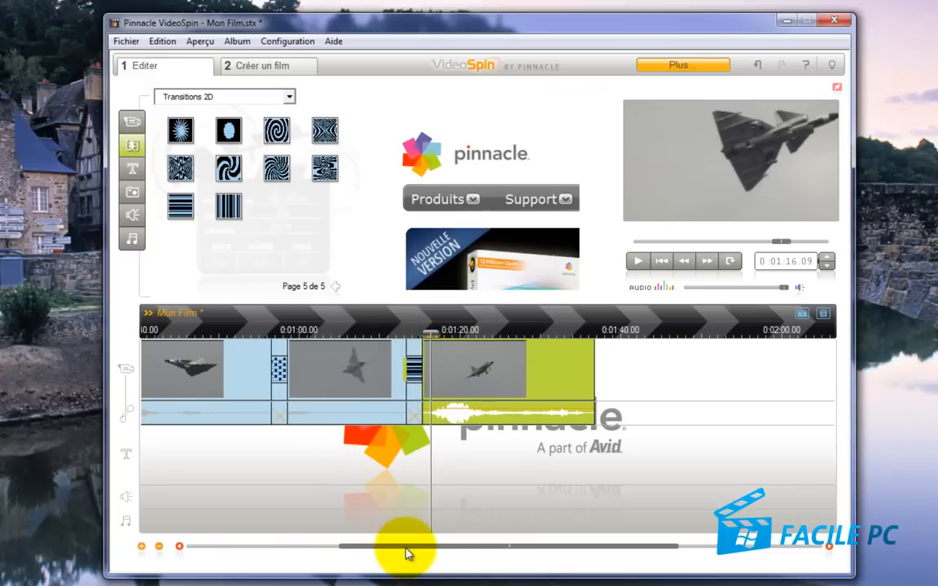
Step: Lengthen the double right-arrow transition between the second and third clips to about 8 seconds, and play the result
left_click_drag(408, 554, 229, 577)
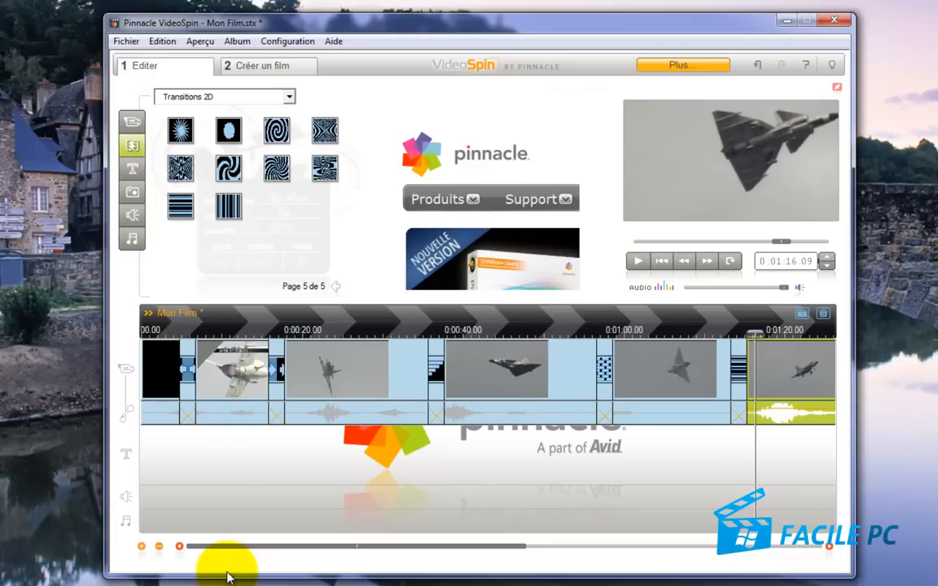
left_click(274, 356)
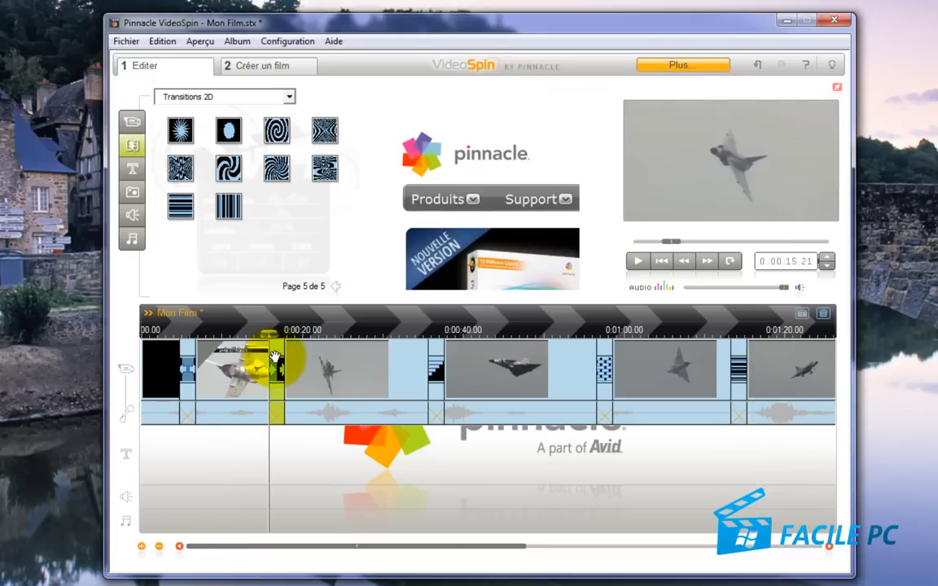
right_click(274, 357)
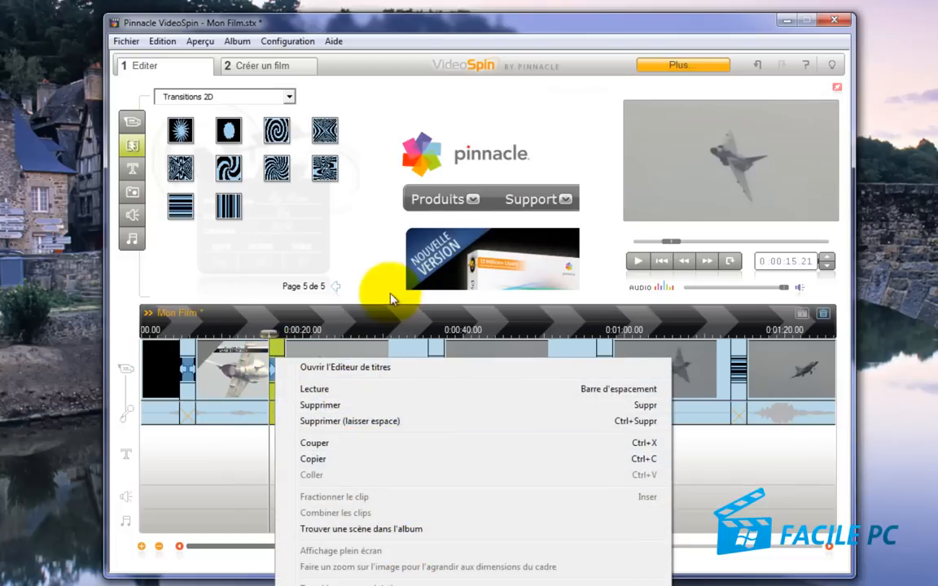
left_click(207, 282)
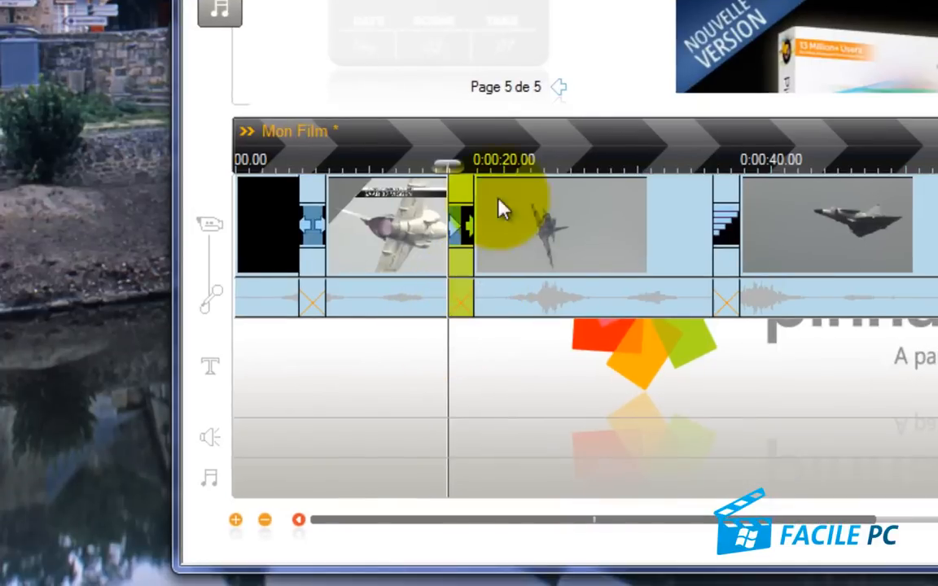
left_click_drag(476, 262, 562, 279)
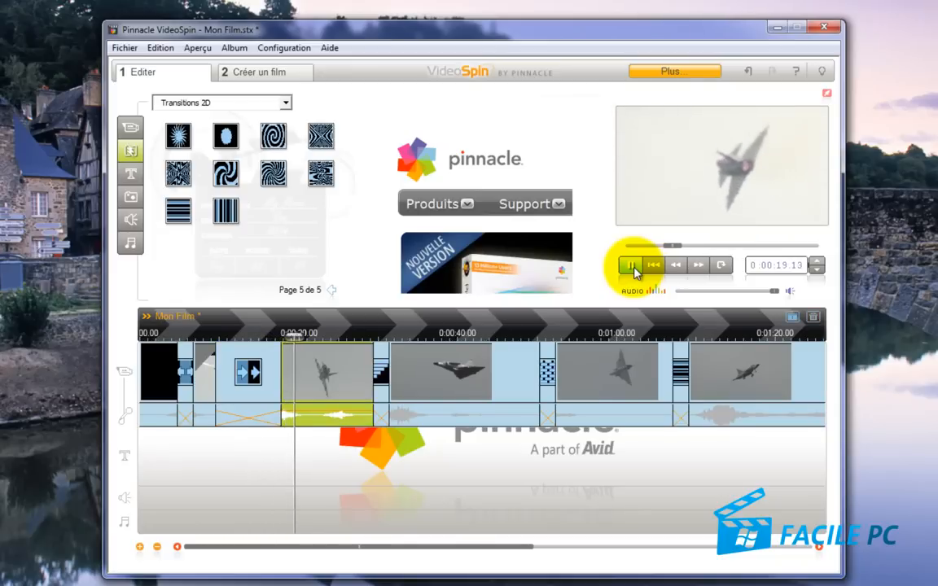
left_click(632, 266)
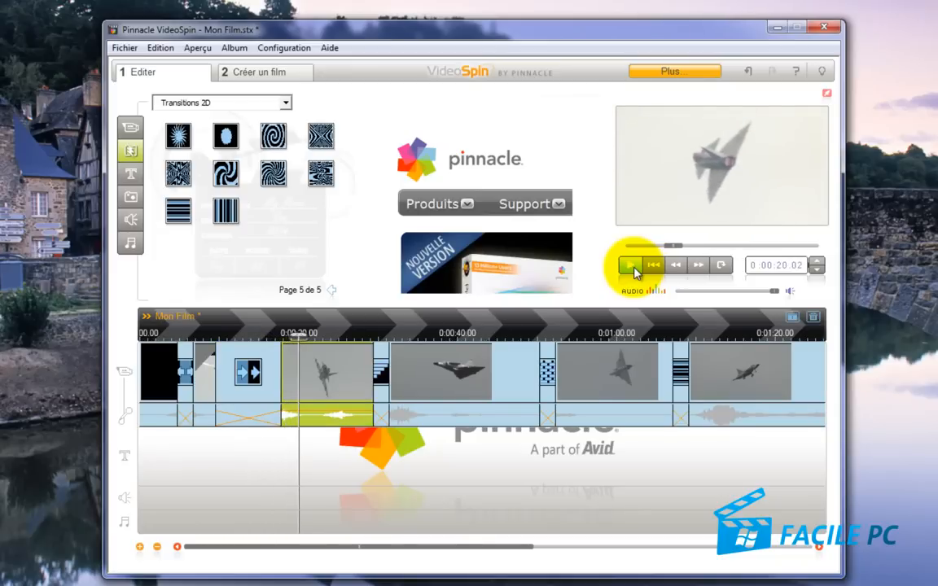